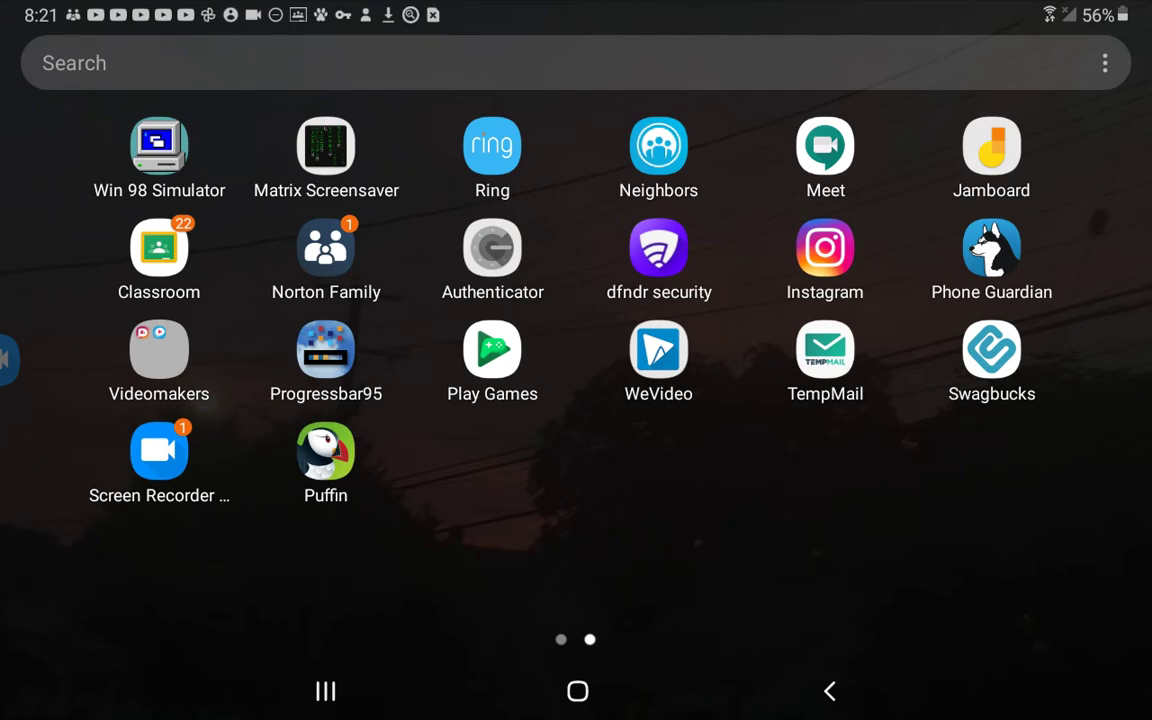
- Uninstall the Puffin app from the launcher and confirm the removal
left_click_drag(325, 452, 325, 457)
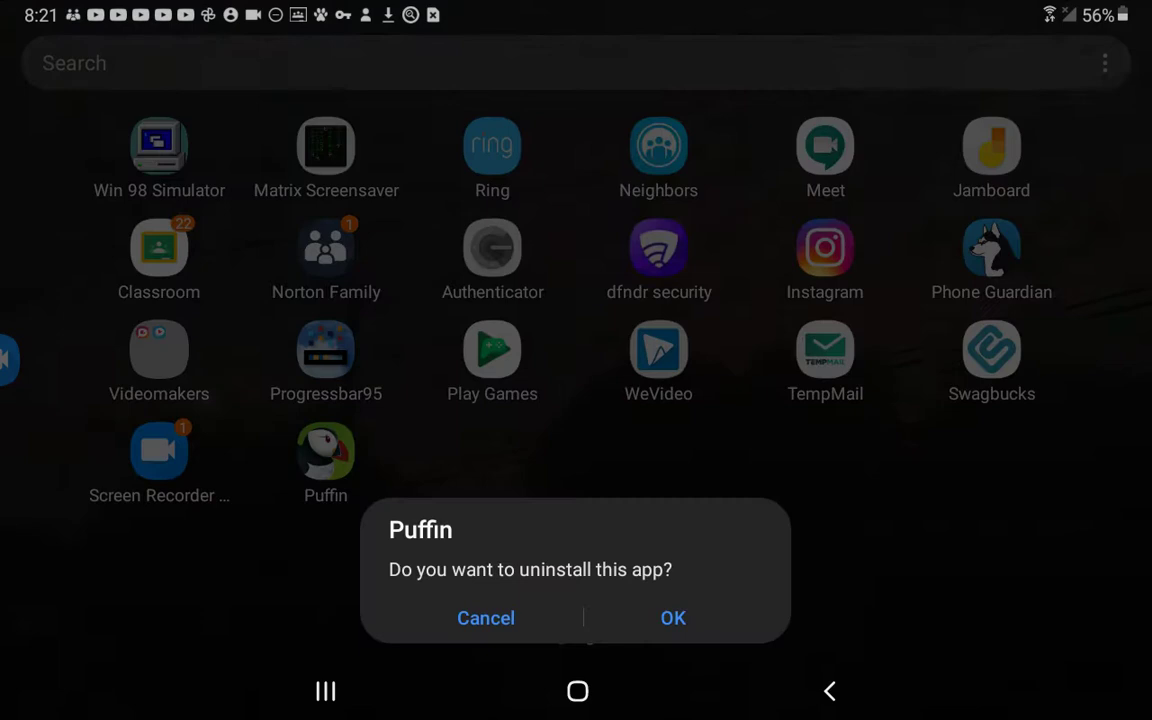
left_click(671, 617)
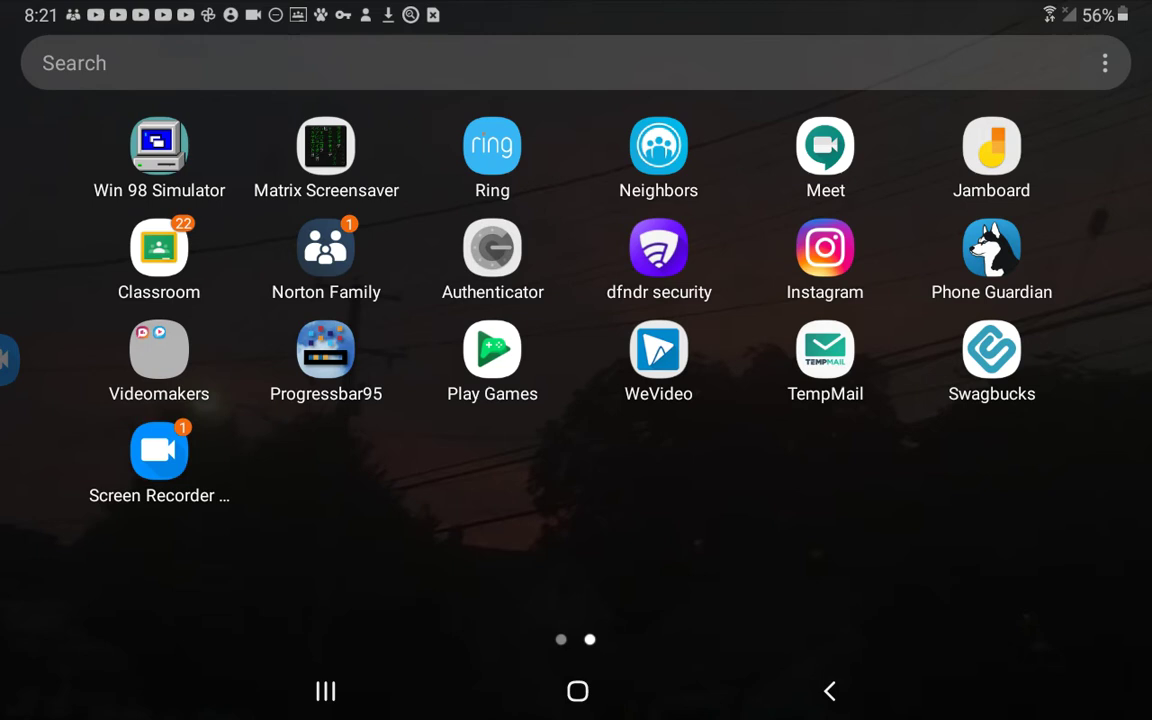
- Check the app drawer for Puffin and return to the home screen
left_click(577, 691)
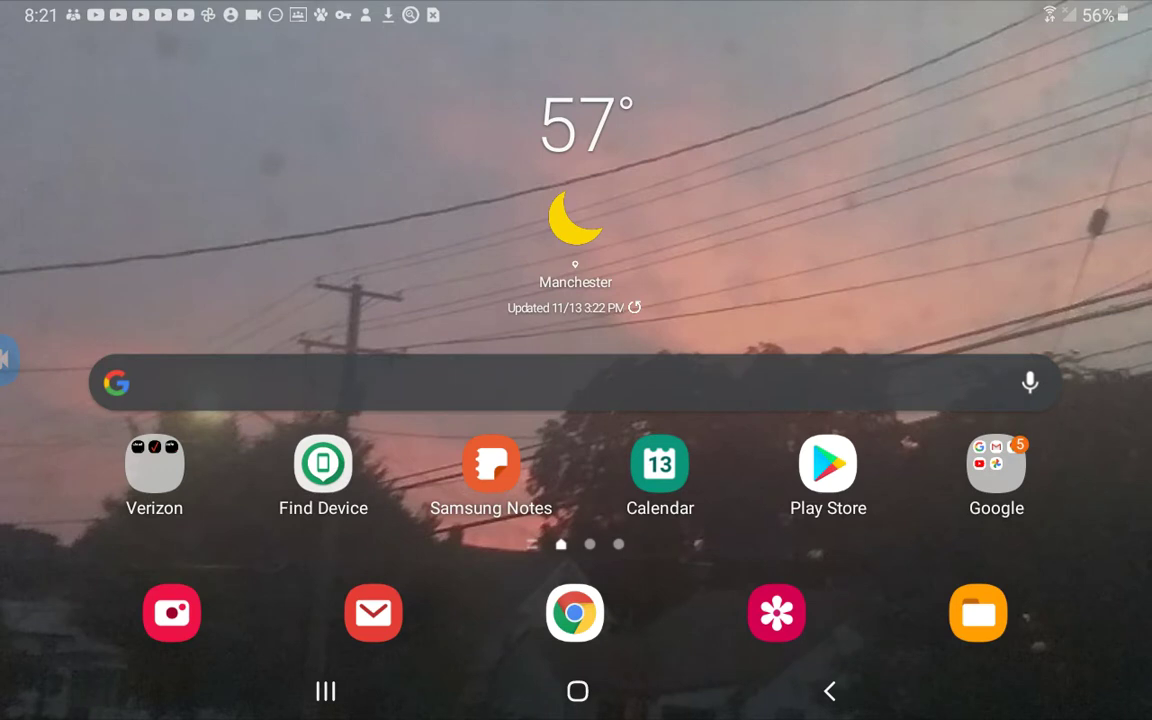
left_click_drag(576, 560, 576, 250)
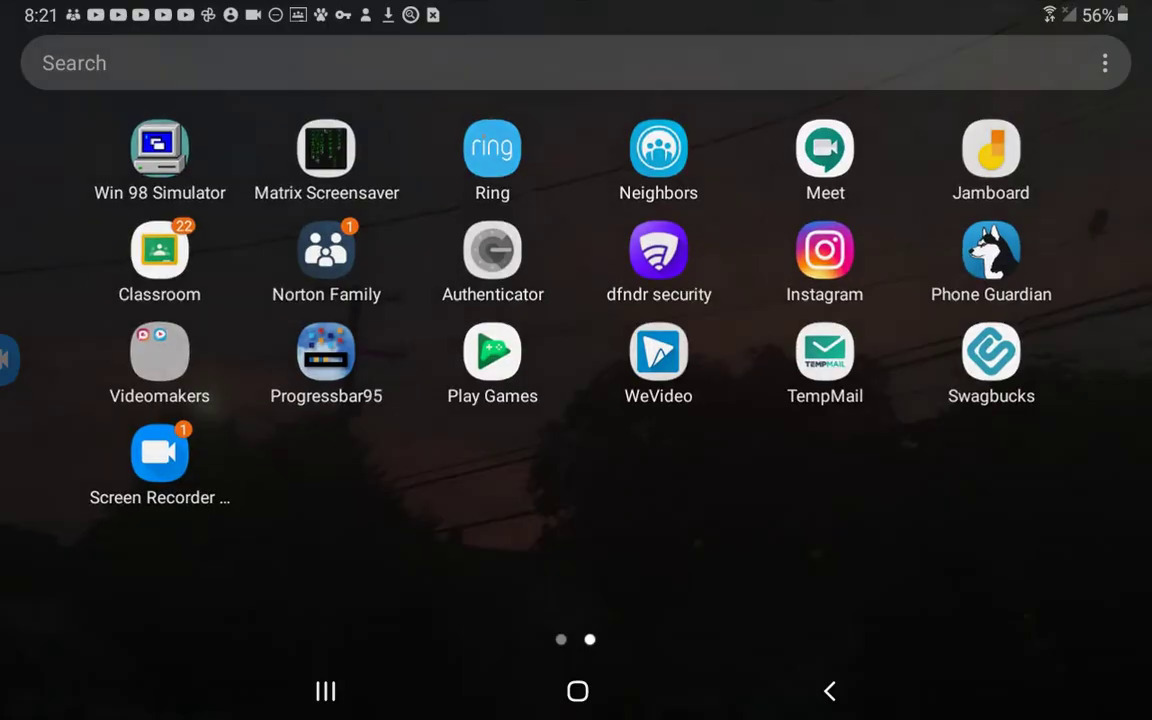
left_click(577, 691)
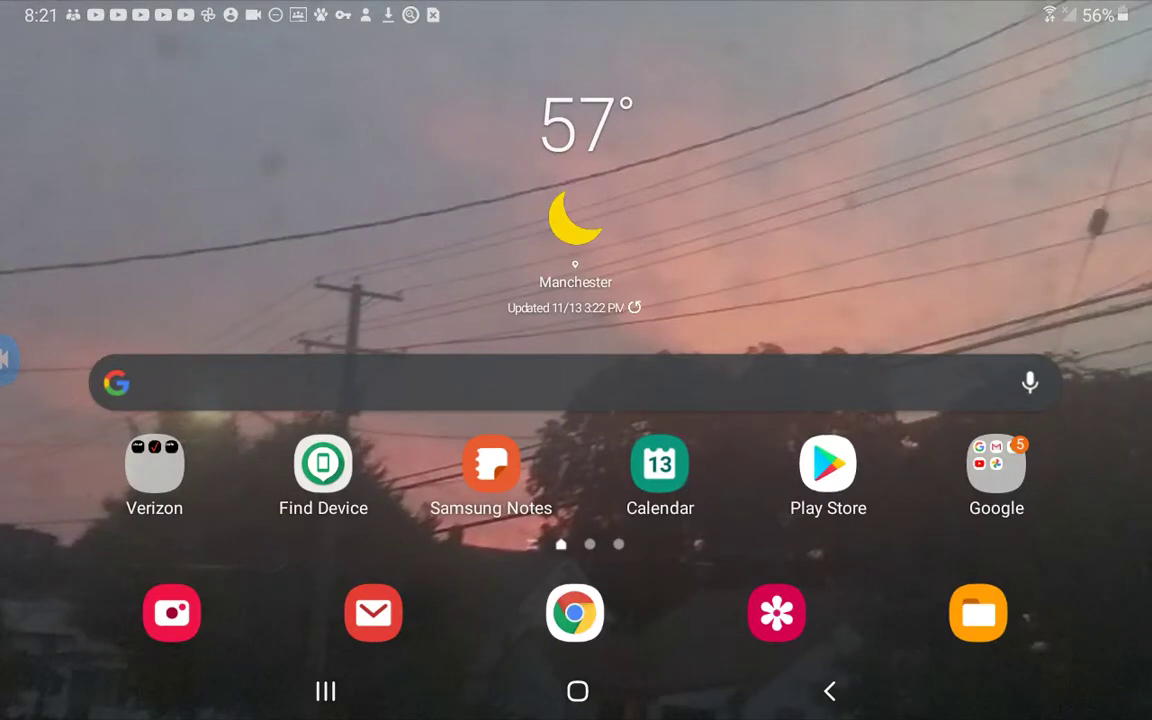
- Launch Google Play Store and open then close its side menu
left_click(828, 464)
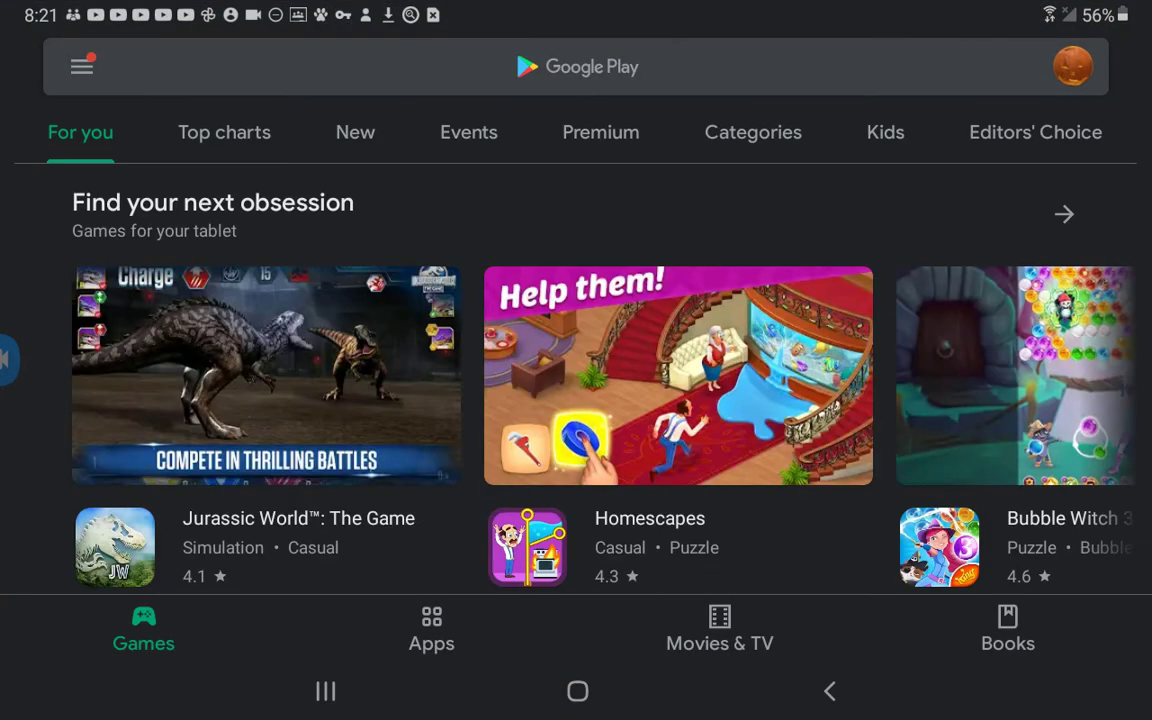
left_click(81, 66)
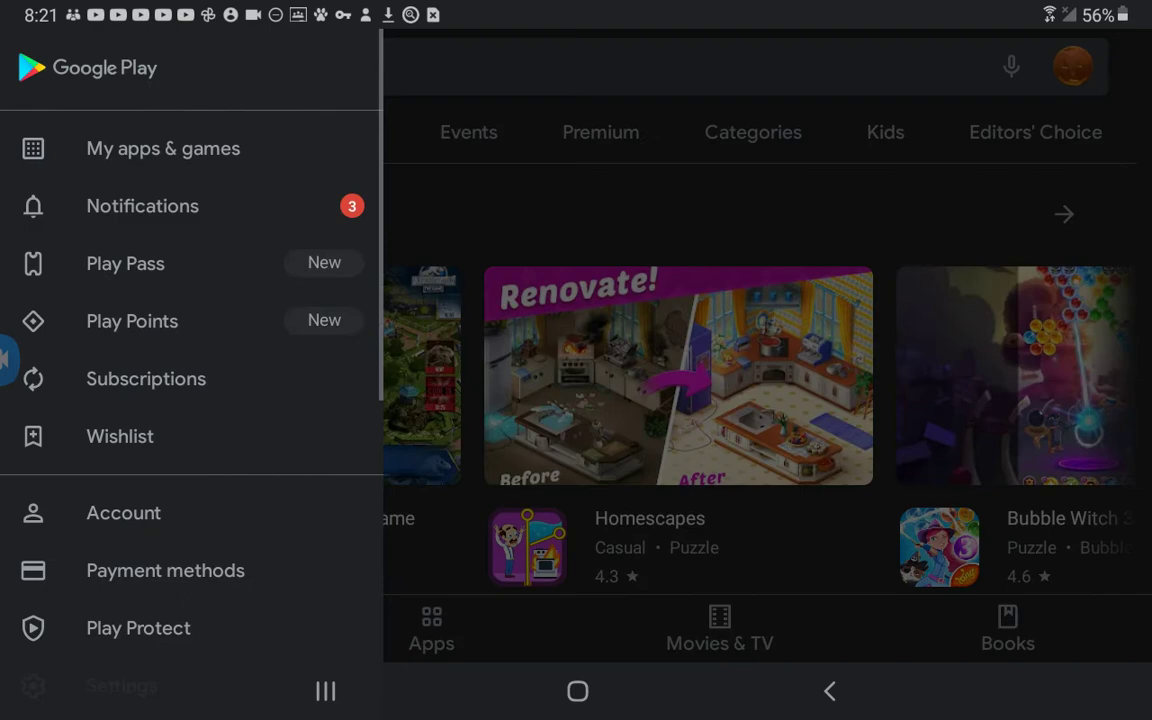
key("Escape")
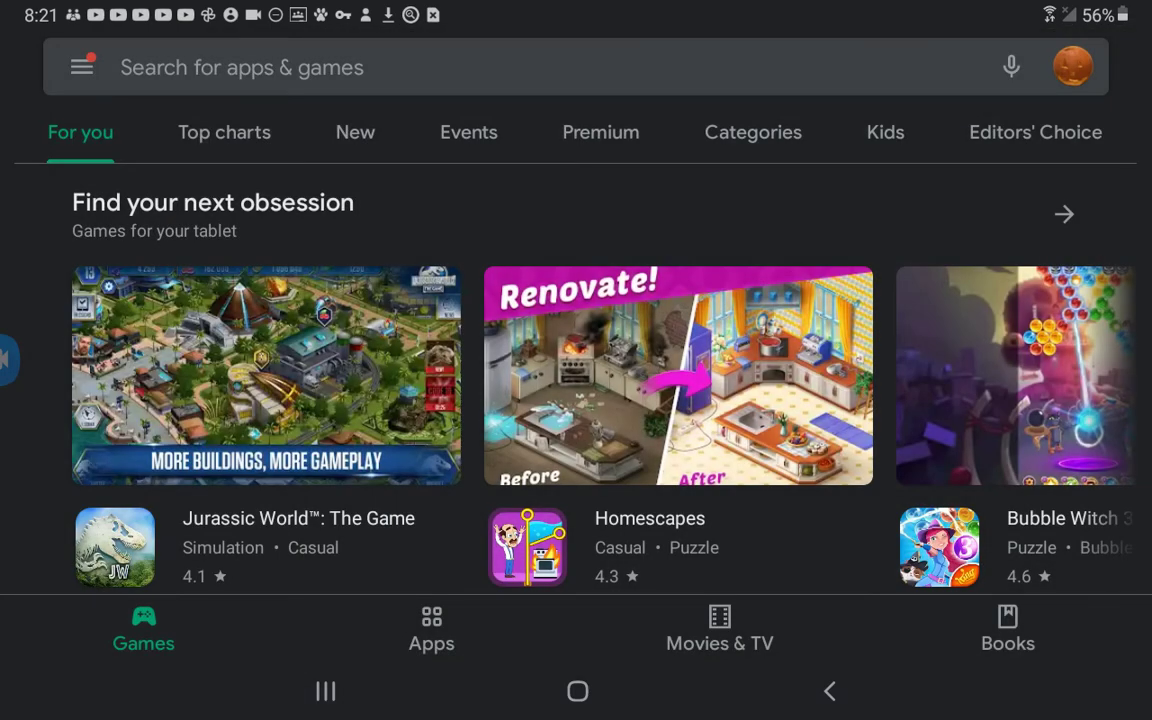
- Search 'puffin web browser for android' in Play Store and install Puffin Web Browser
left_click(240, 67)
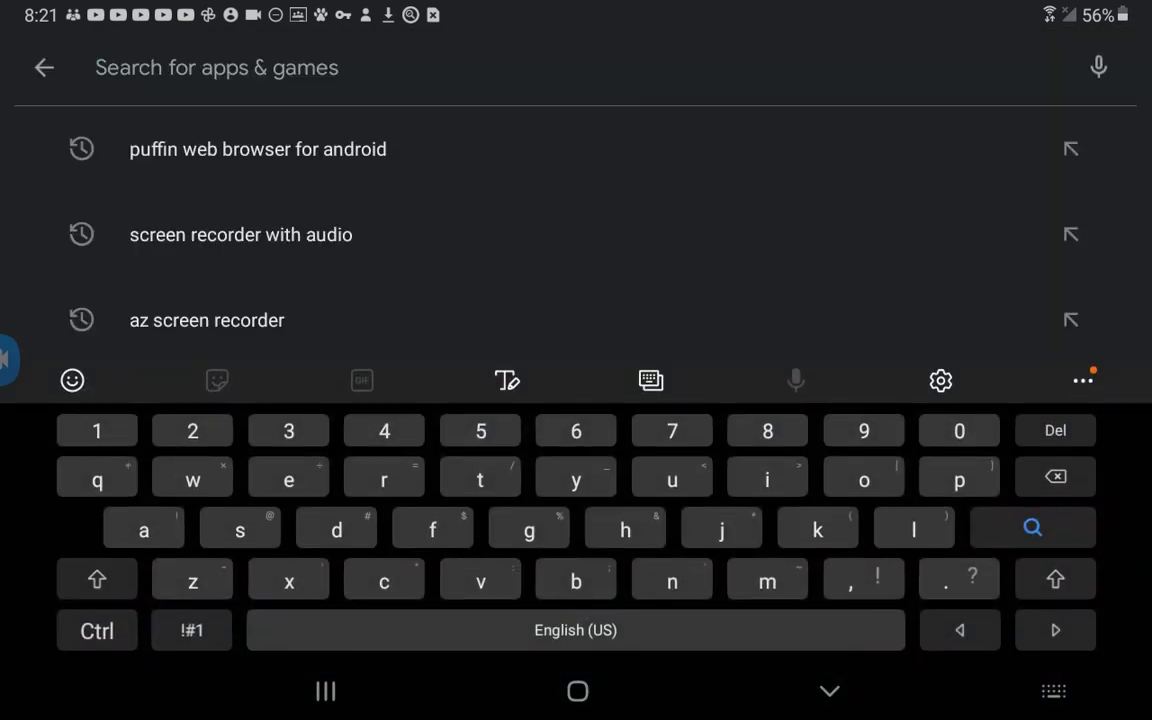
left_click(258, 149)
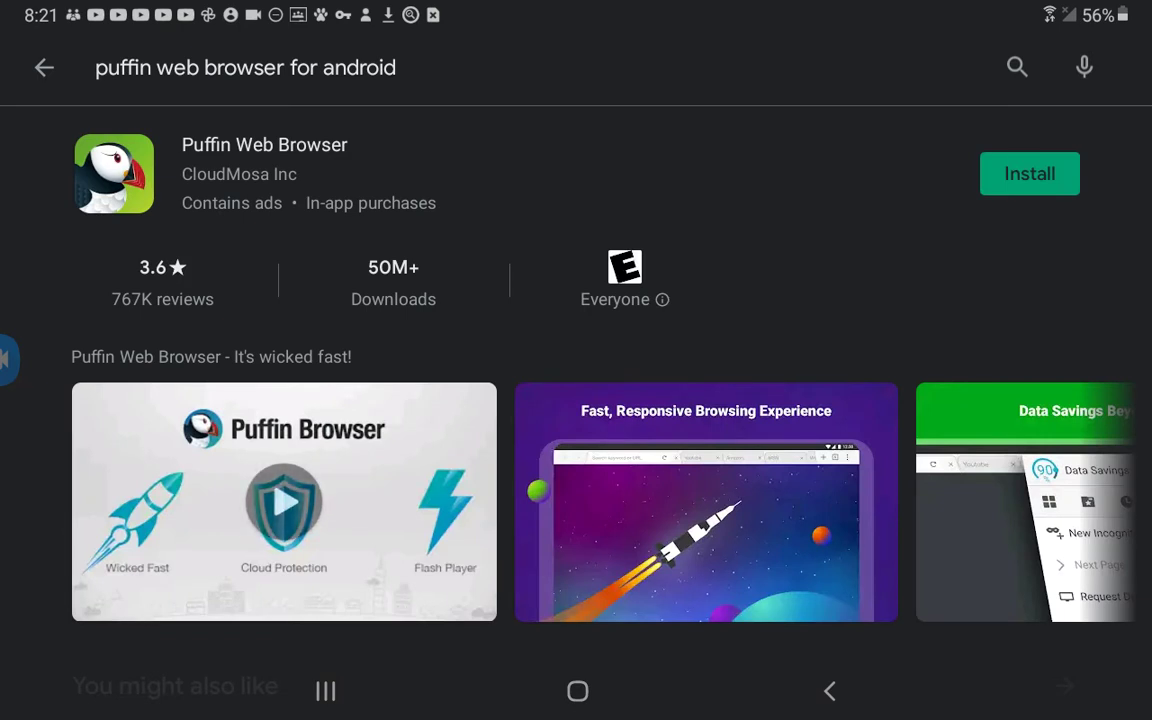
left_click(1029, 173)
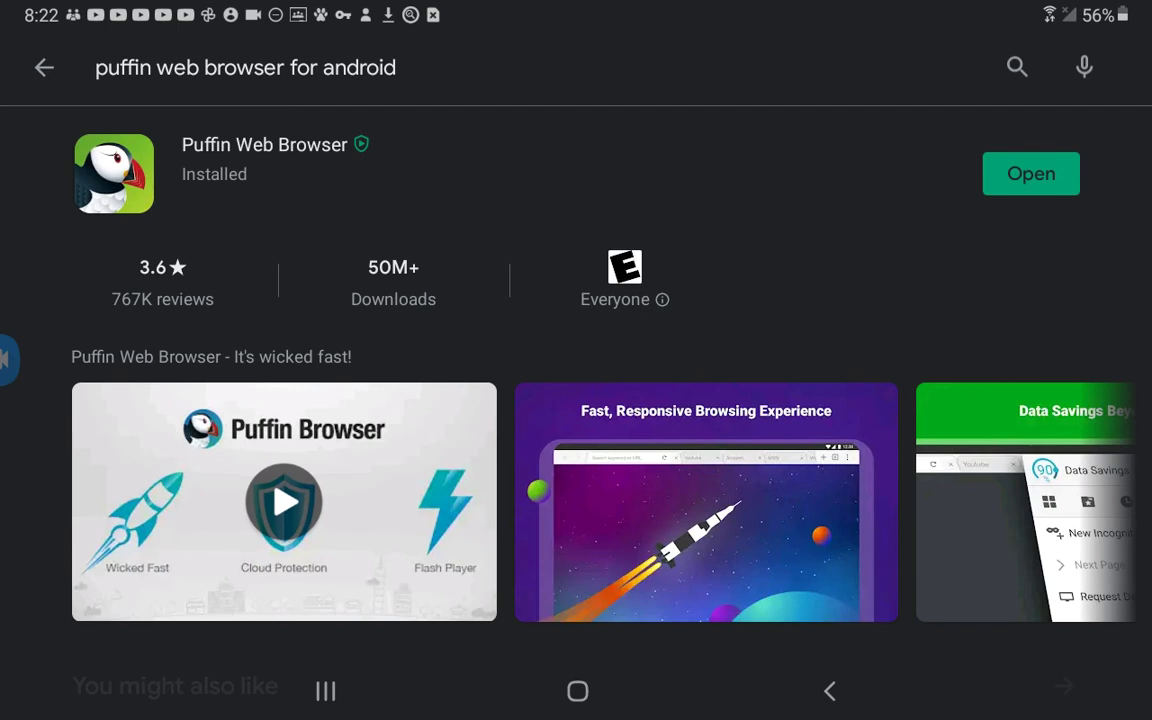
- Launch the reinstalled Puffin Web Browser and scroll through its Speed Dial page
left_click(1031, 173)
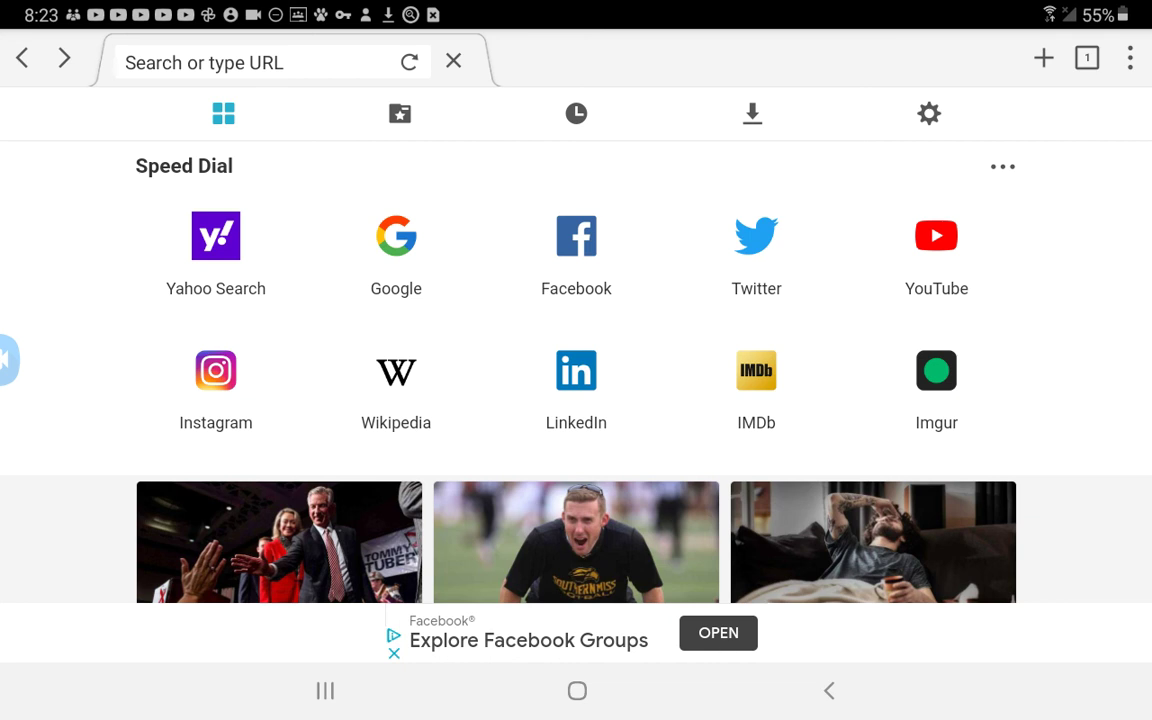
scroll(576, 400, "down", 1)
scroll(576, 400, "up", 1)
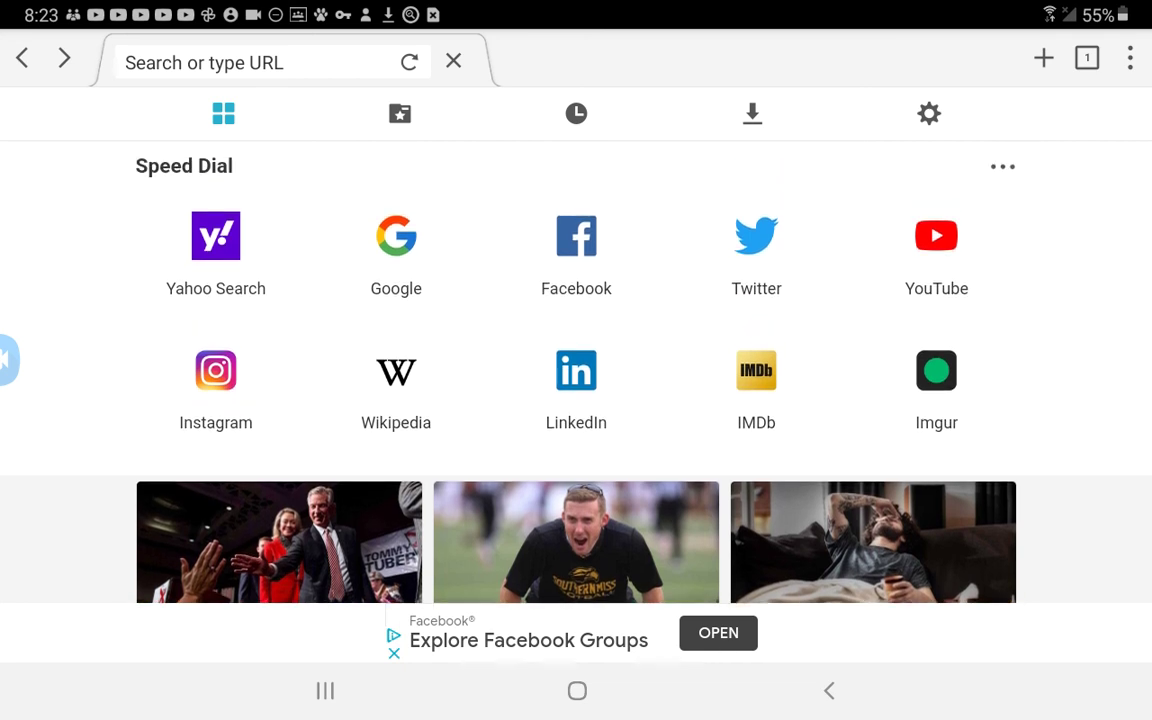